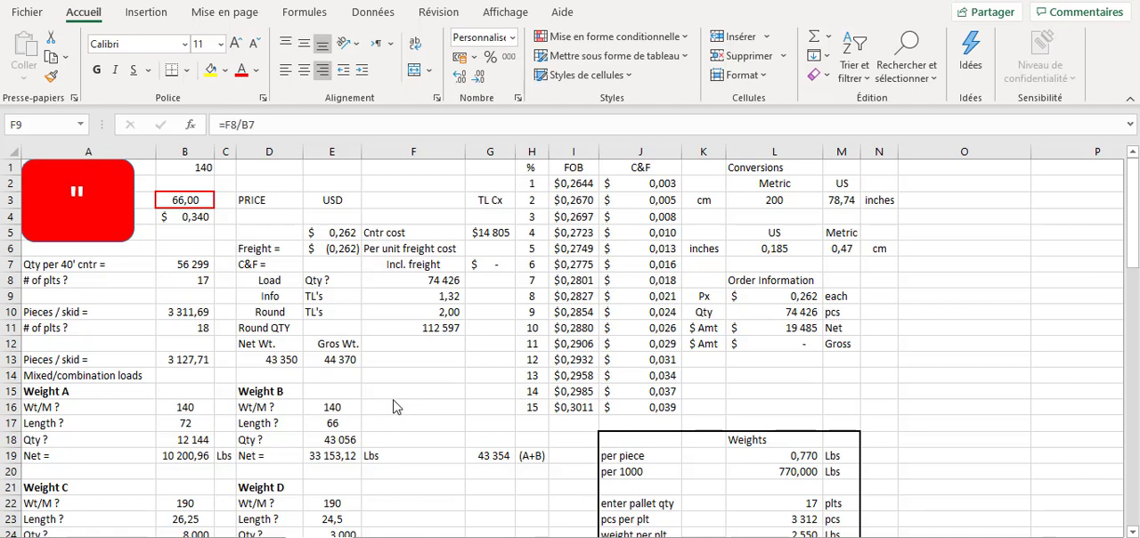
- Examine the formulas behind the price in E5, freight cost in E6, truckload cost in G5 and FOB price in I7
{"action": "left_click", "coordinate": [332, 249]}
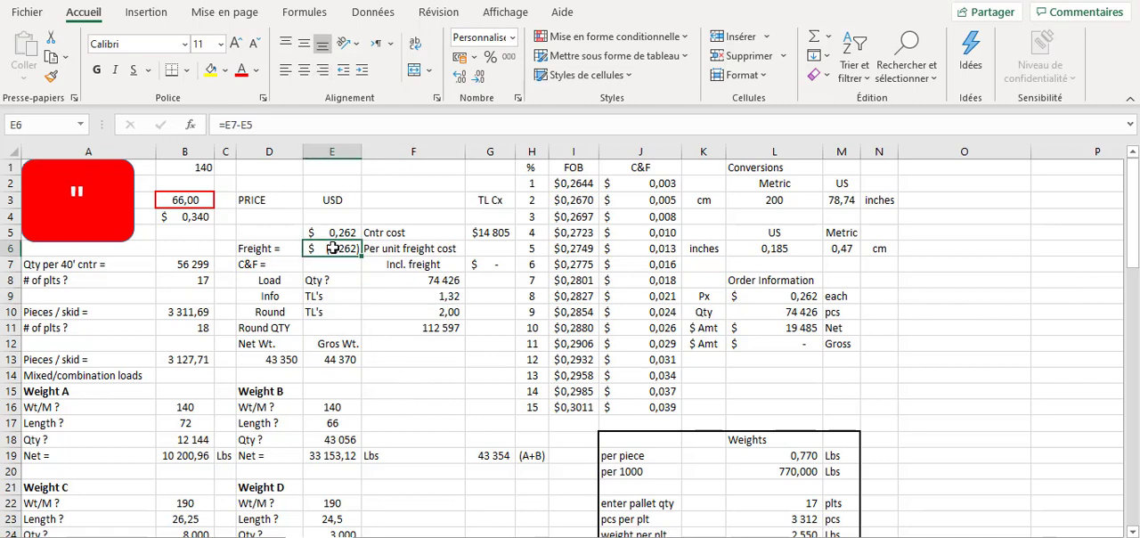
{"action": "left_click", "coordinate": [336, 234]}
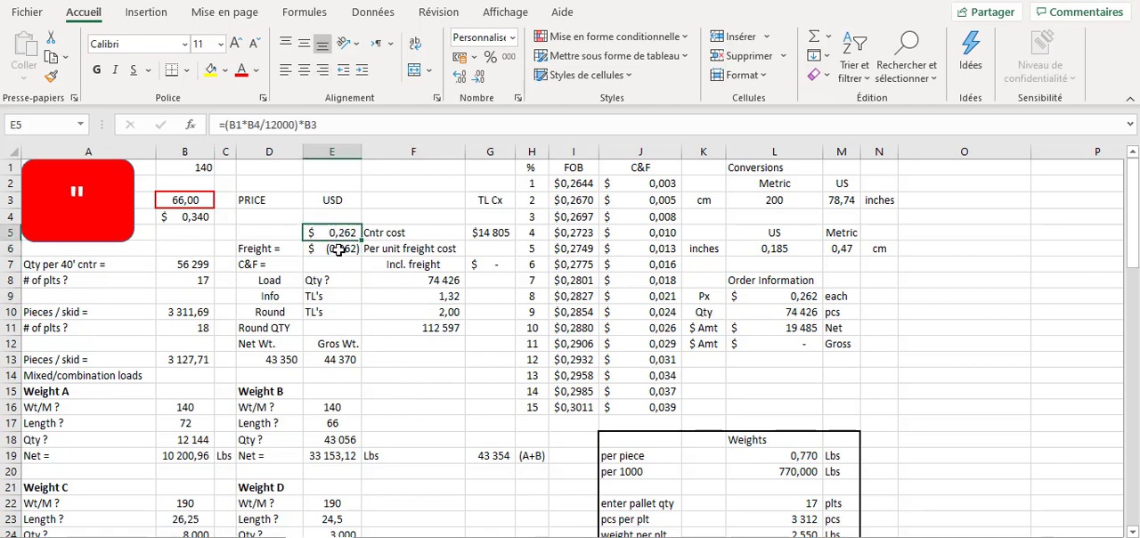
{"action": "left_click", "coordinate": [338, 251]}
{"action": "left_click", "coordinate": [334, 233]}
{"action": "left_click", "coordinate": [335, 253]}
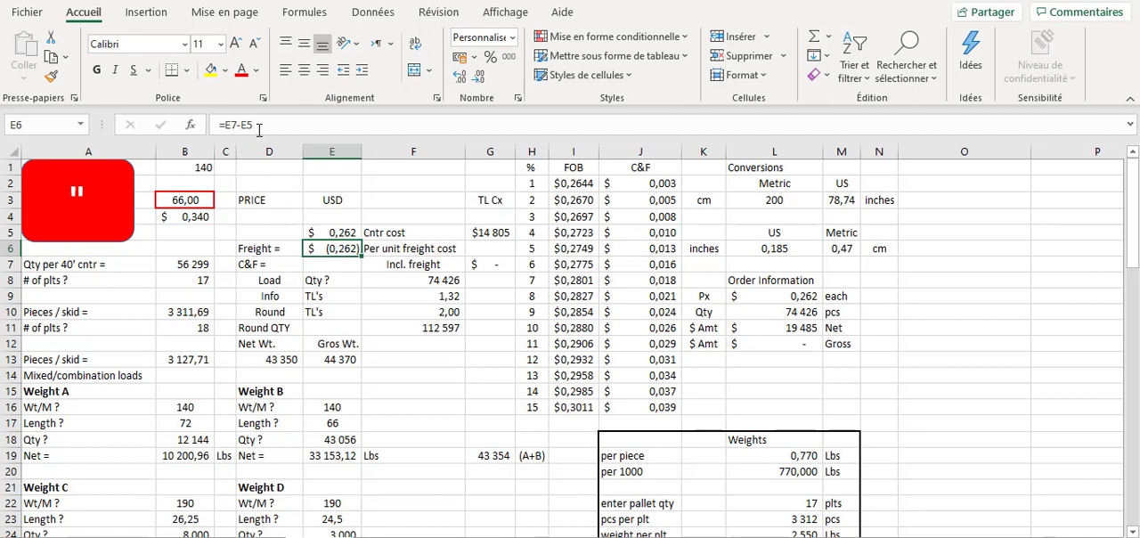
{"action": "left_click", "coordinate": [496, 234]}
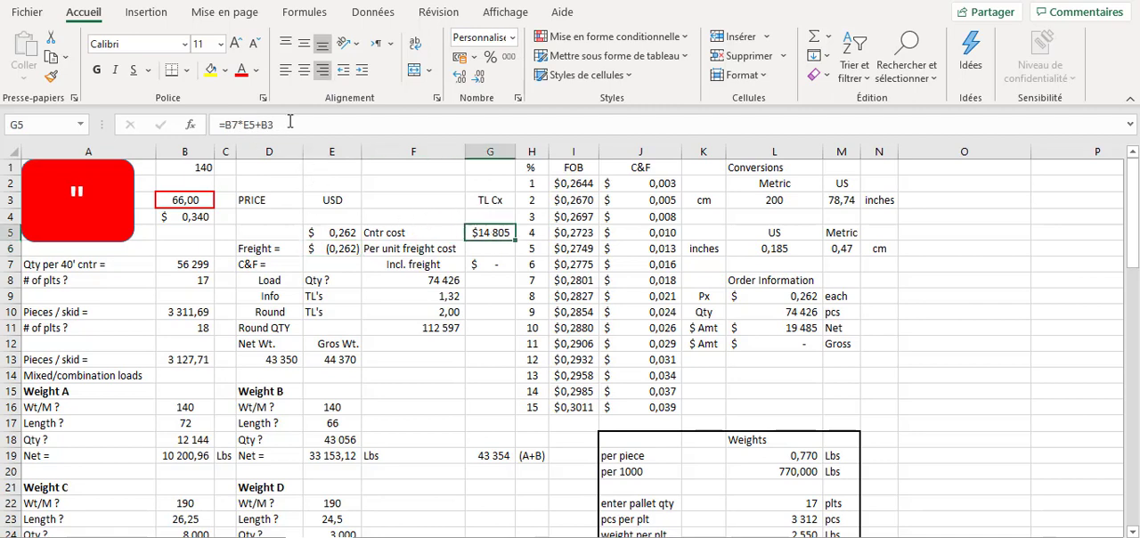
{"action": "left_click", "coordinate": [579, 264]}
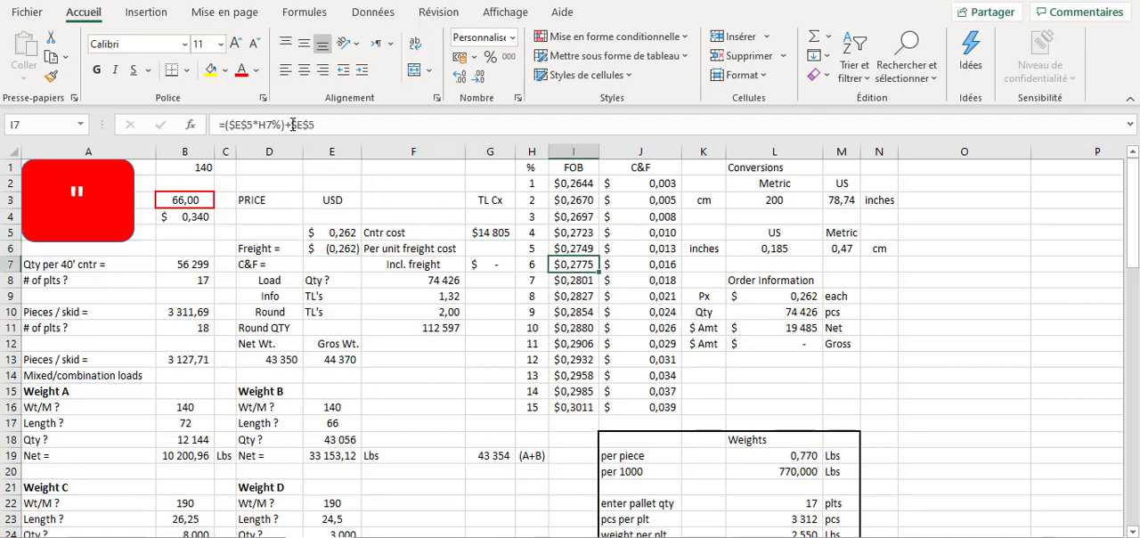
{"action": "left_click", "coordinate": [402, 392]}
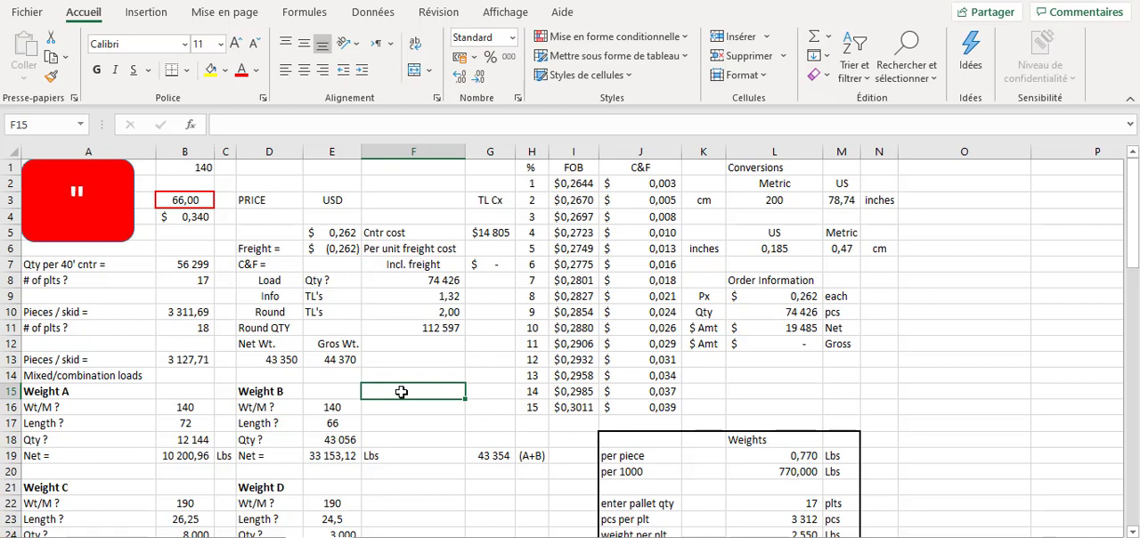
- Show all formulas in the sheet, examine those in D13, F10 and F11, and return to displaying values
{"action": "key", "text": "ctrl+grave"}
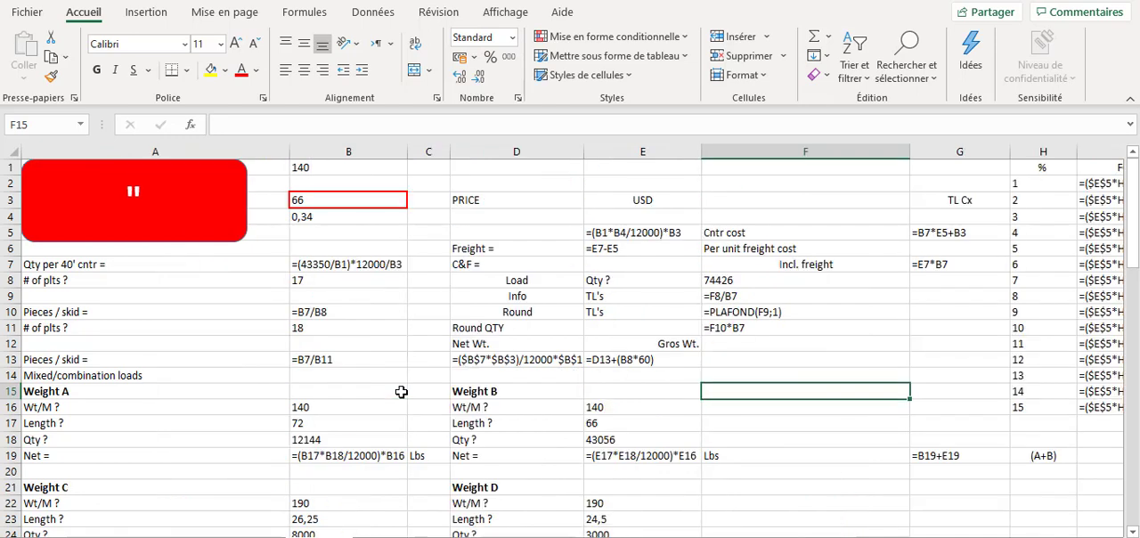
{"action": "left_click", "coordinate": [486, 361]}
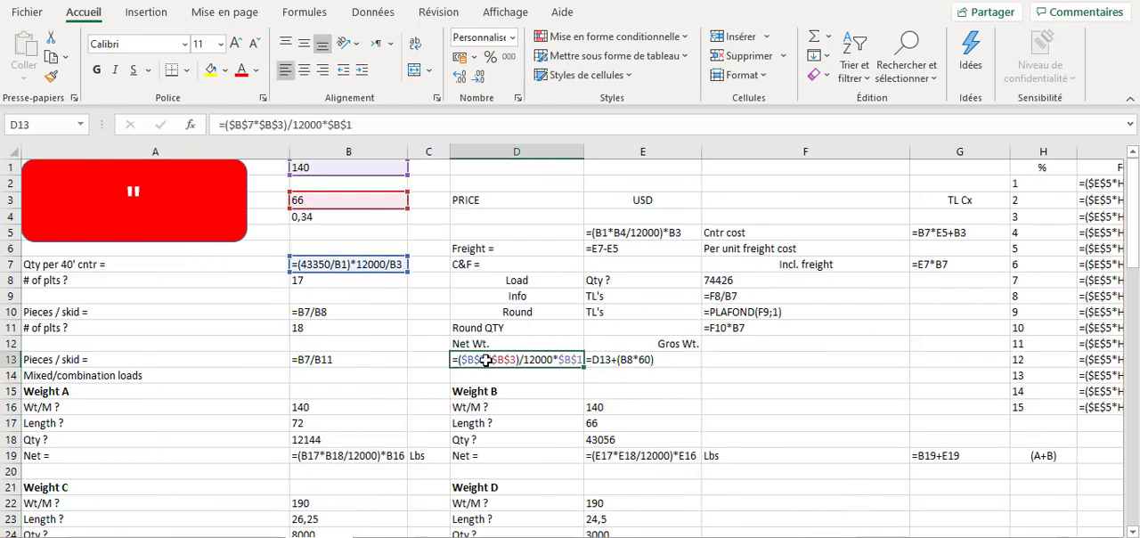
{"action": "double_click", "coordinate": [613, 360]}
{"action": "left_click_drag", "start_coordinate": [726, 313], "coordinate": [726, 298]}
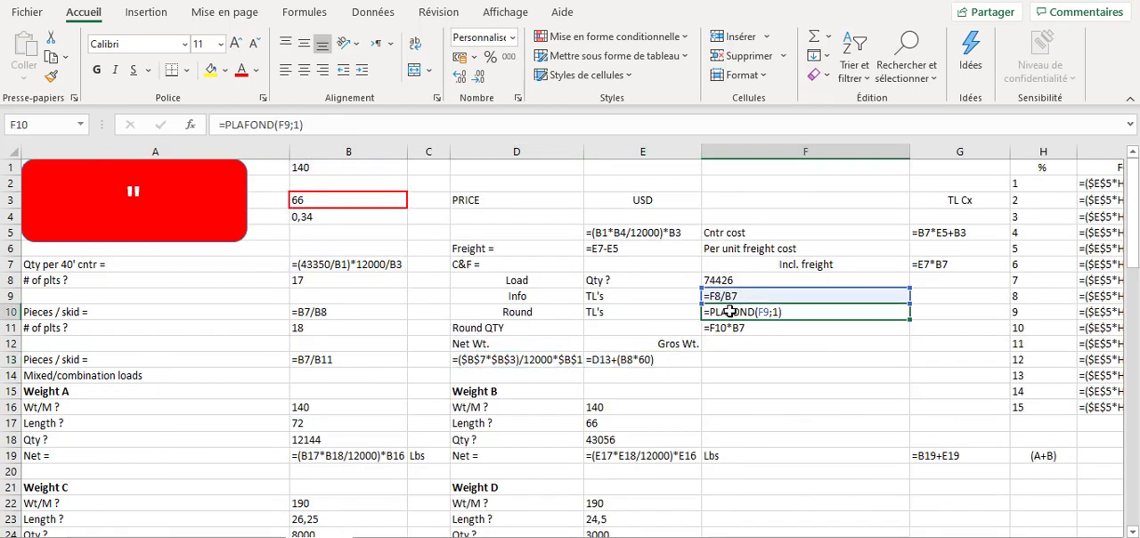
{"action": "left_click", "coordinate": [733, 329]}
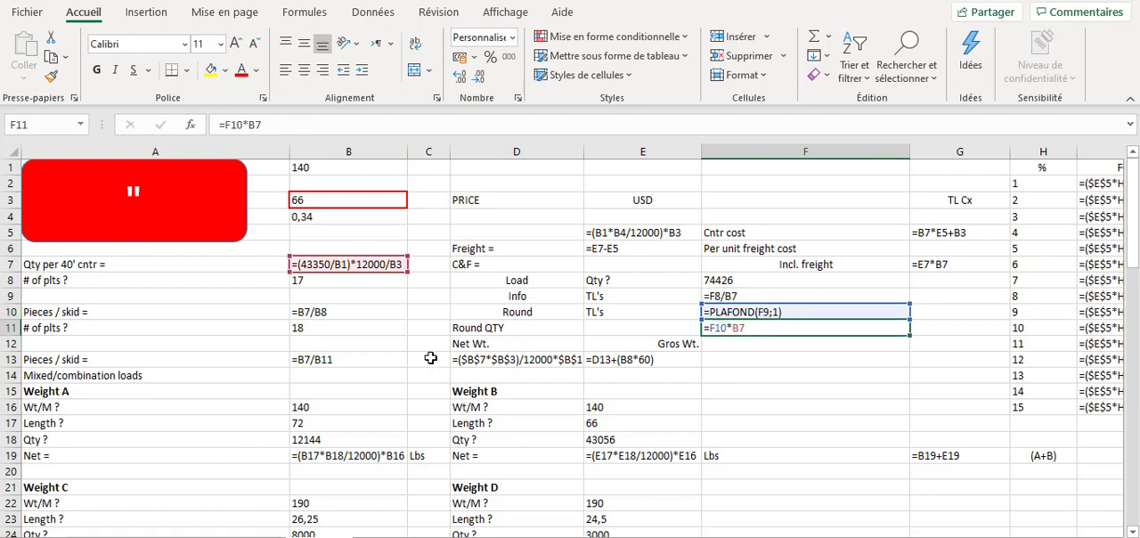
{"action": "left_click", "coordinate": [371, 345]}
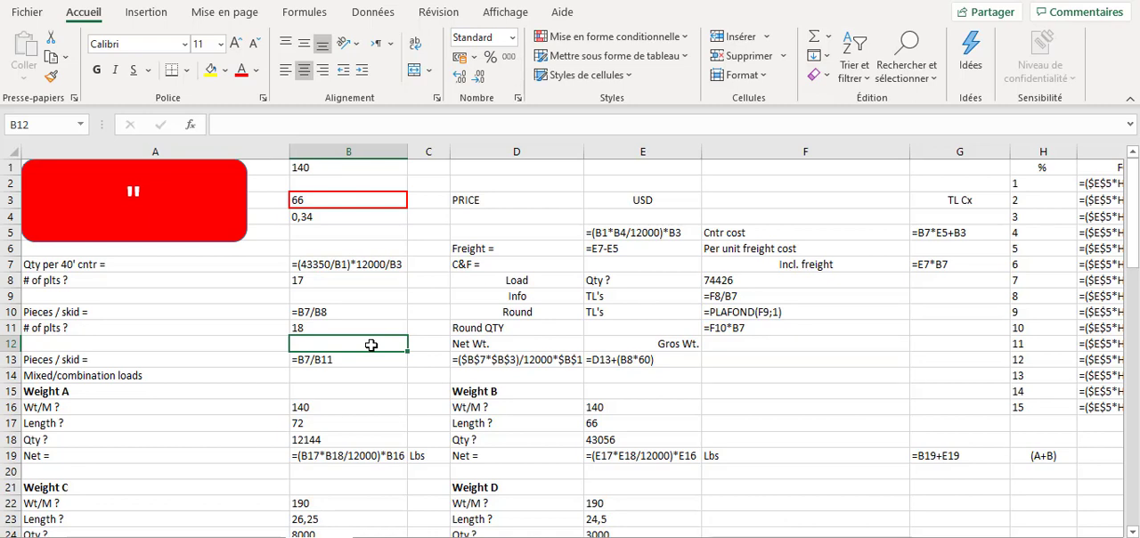
{"action": "key", "text": "ctrl+grave"}
{"action": "left_click", "coordinate": [372, 345]}
{"action": "left_click", "coordinate": [196, 361]}
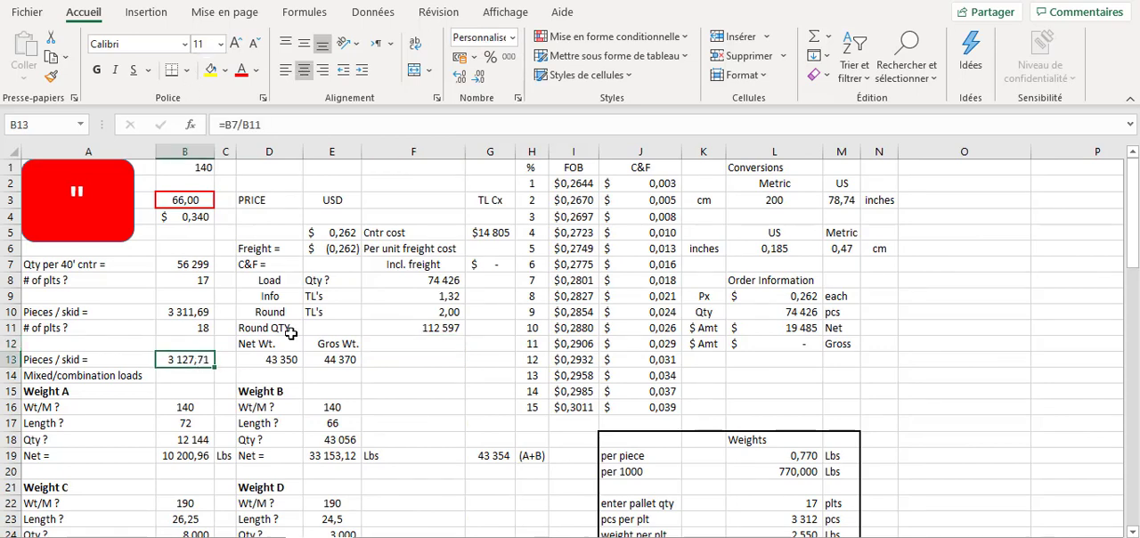
- Use the Show Formulas command to view every formula in the sheet and switch back to the results
{"action": "left_click", "coordinate": [304, 13]}
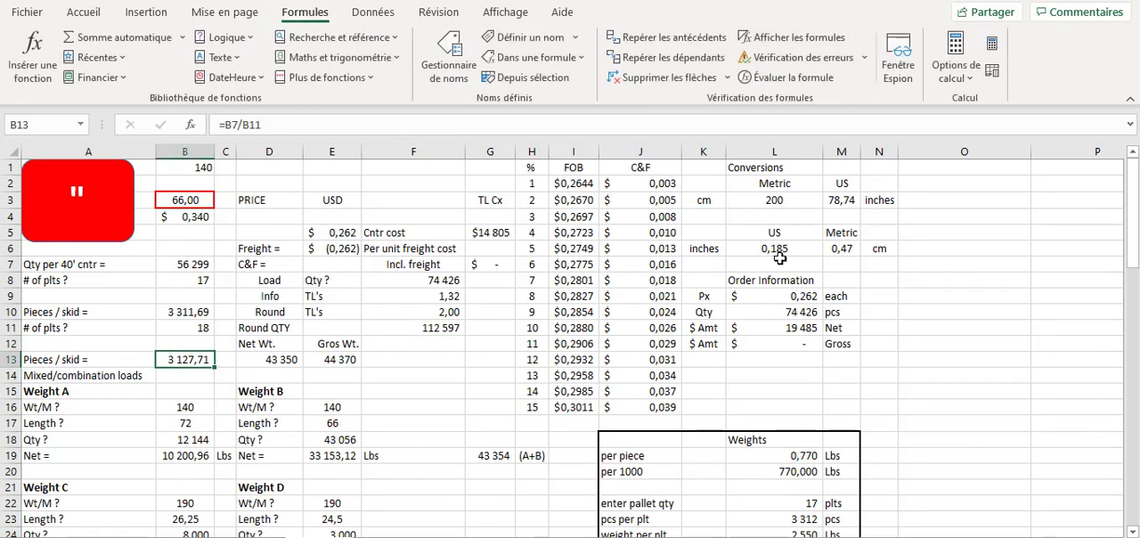
{"action": "left_click", "coordinate": [789, 39]}
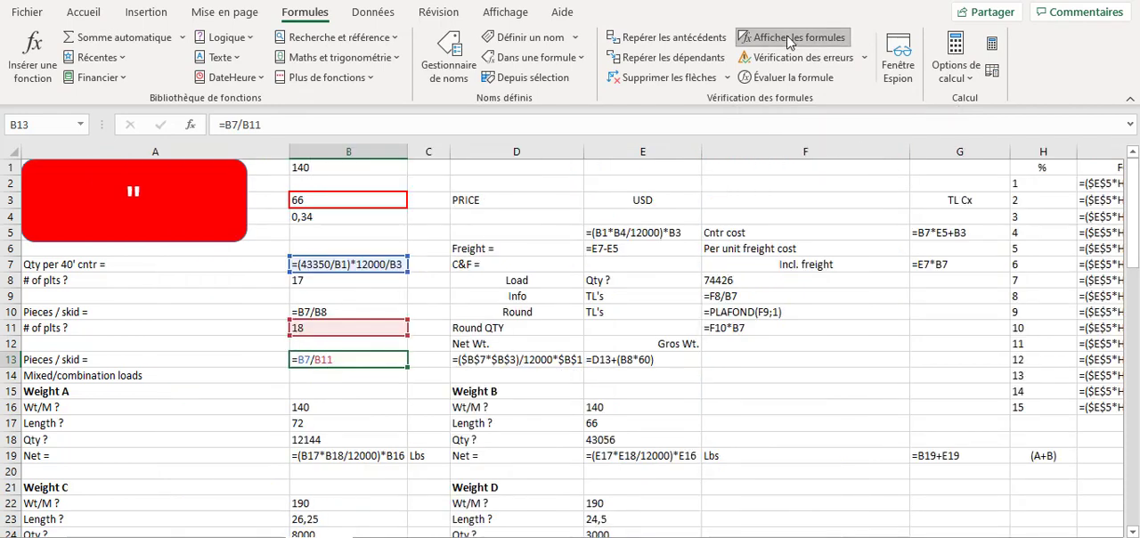
{"action": "left_click", "coordinate": [790, 42]}
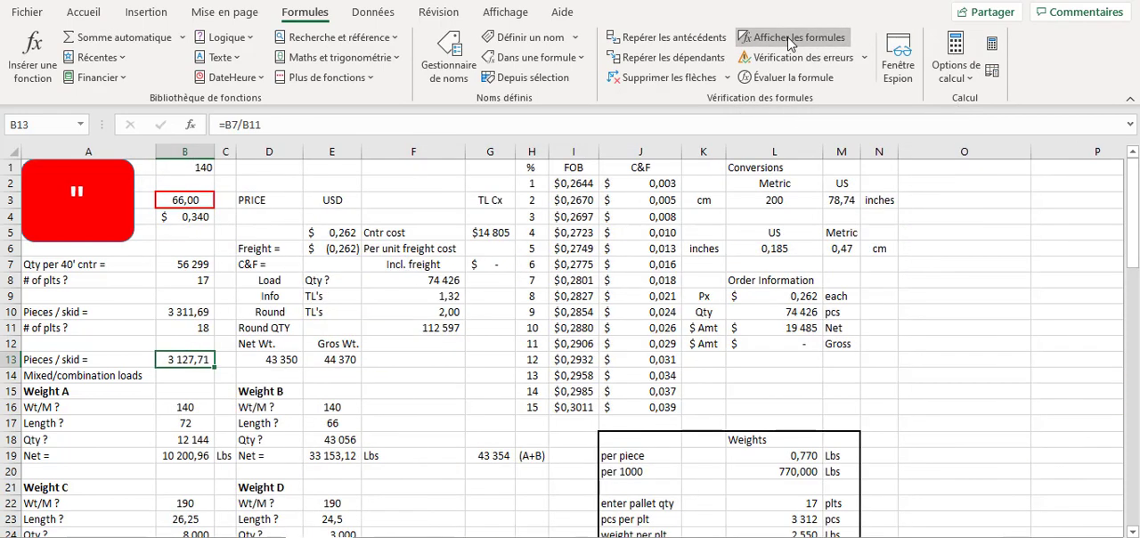
{"action": "left_click", "coordinate": [426, 389]}
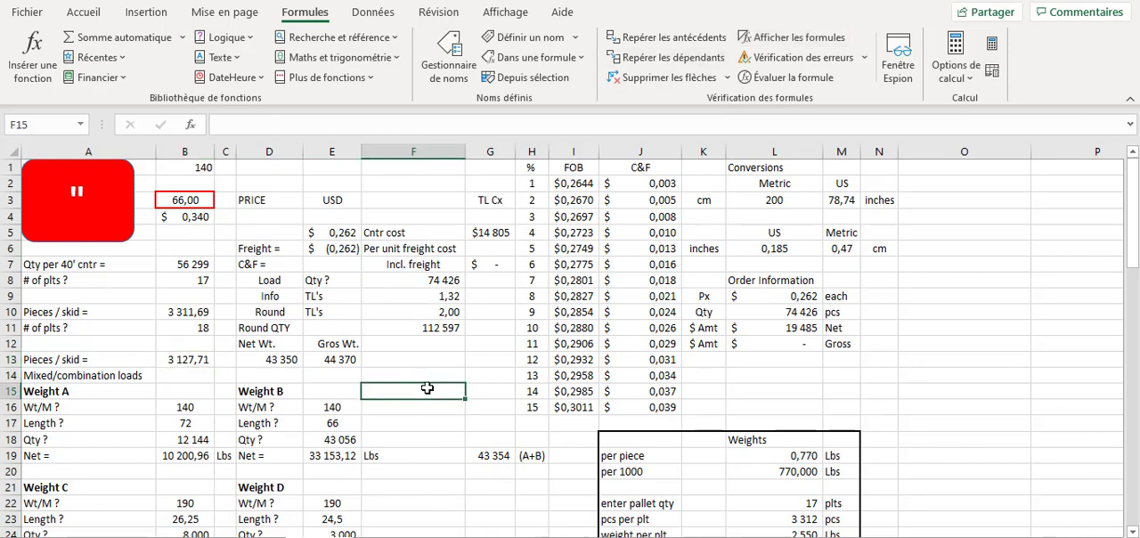
- Copy the FOB prices in I2:I16 with their formulas into column O starting at O5
{"action": "left_click", "coordinate": [579, 183]}
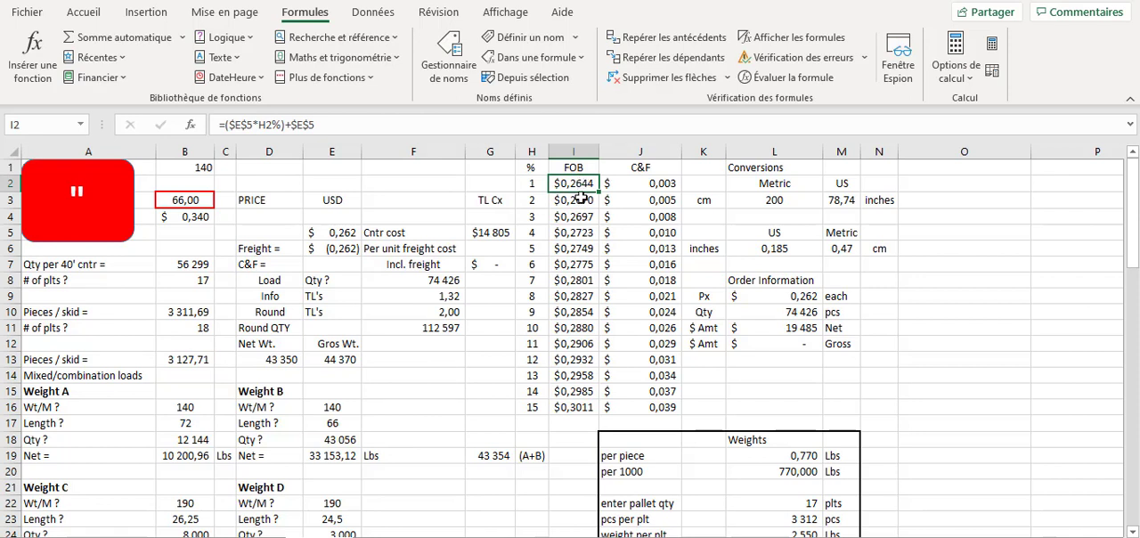
{"action": "left_click_drag", "start_coordinate": [579, 183], "coordinate": [586, 400]}
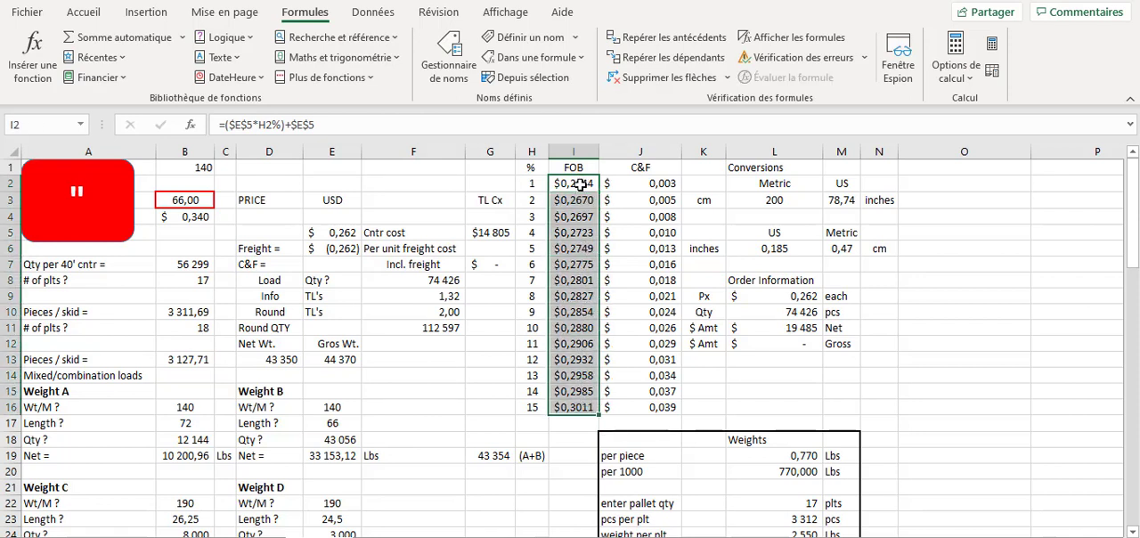
{"action": "right_click", "coordinate": [575, 183]}
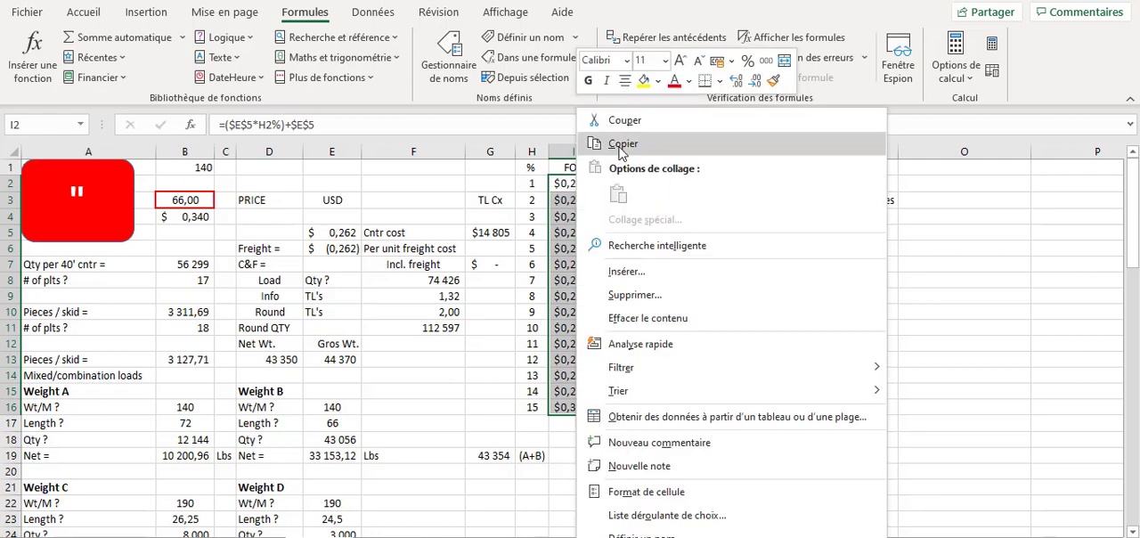
{"action": "left_click", "coordinate": [623, 145]}
{"action": "left_click", "coordinate": [980, 234]}
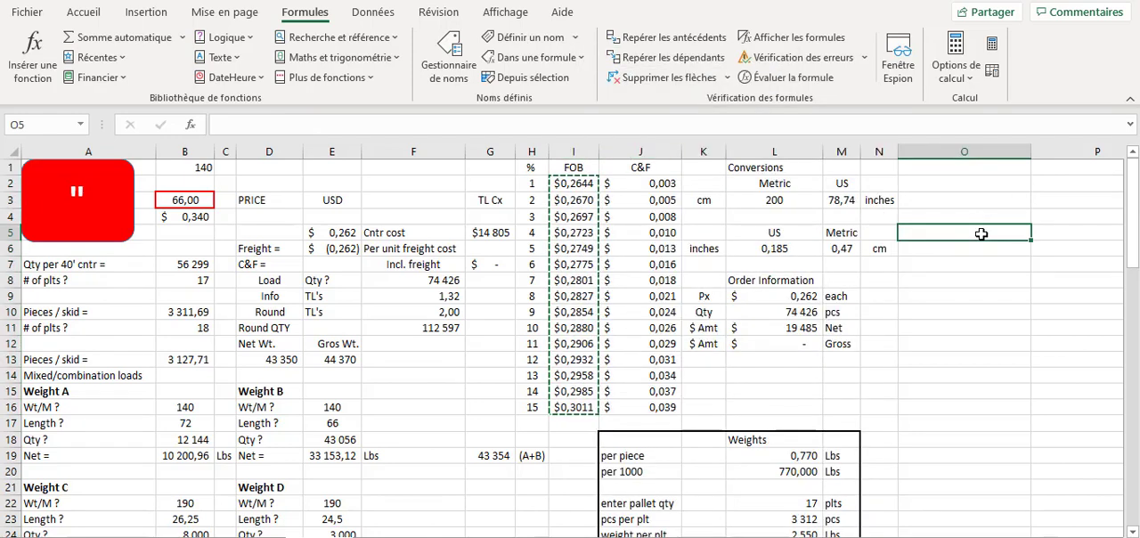
{"action": "key", "text": "Return"}
{"action": "key", "text": "Down"}
{"action": "key", "text": "Down"}
{"action": "key", "text": "Down"}
{"action": "key", "text": "Down"}
{"action": "key", "text": "Down"}
{"action": "key", "text": "Down"}
{"action": "key", "text": "Down"}
{"action": "key", "text": "Down"}
{"action": "key", "text": "Down"}
{"action": "key", "text": "Down"}
{"action": "key", "text": "Down"}
{"action": "key", "text": "Down"}
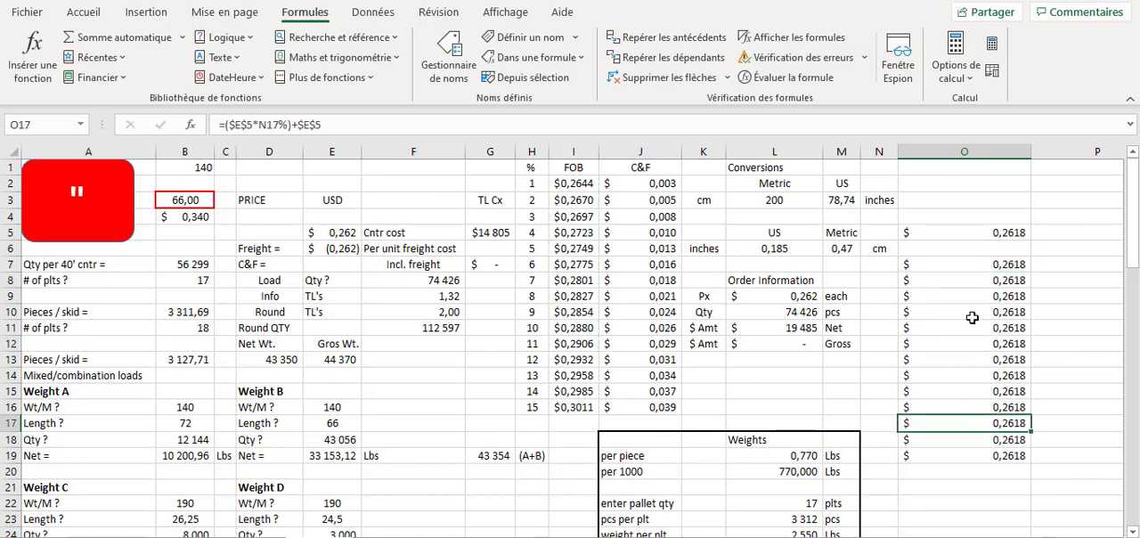
- Inspect the pasted formula in O5 and clear the copied cells O5:O19
{"action": "left_click", "coordinate": [971, 294]}
{"action": "left_click", "coordinate": [962, 234]}
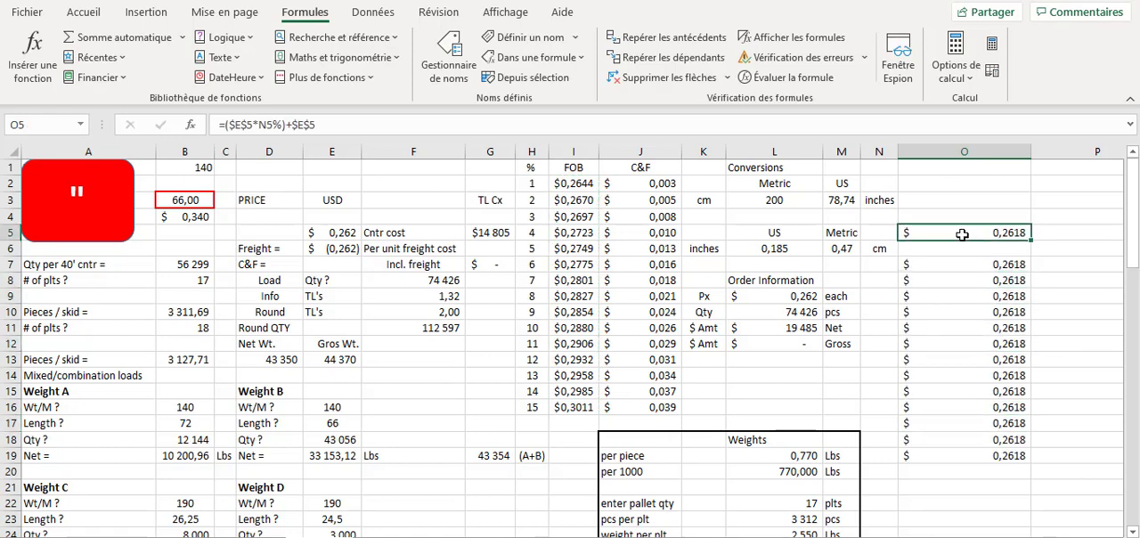
{"action": "left_click", "coordinate": [262, 125]}
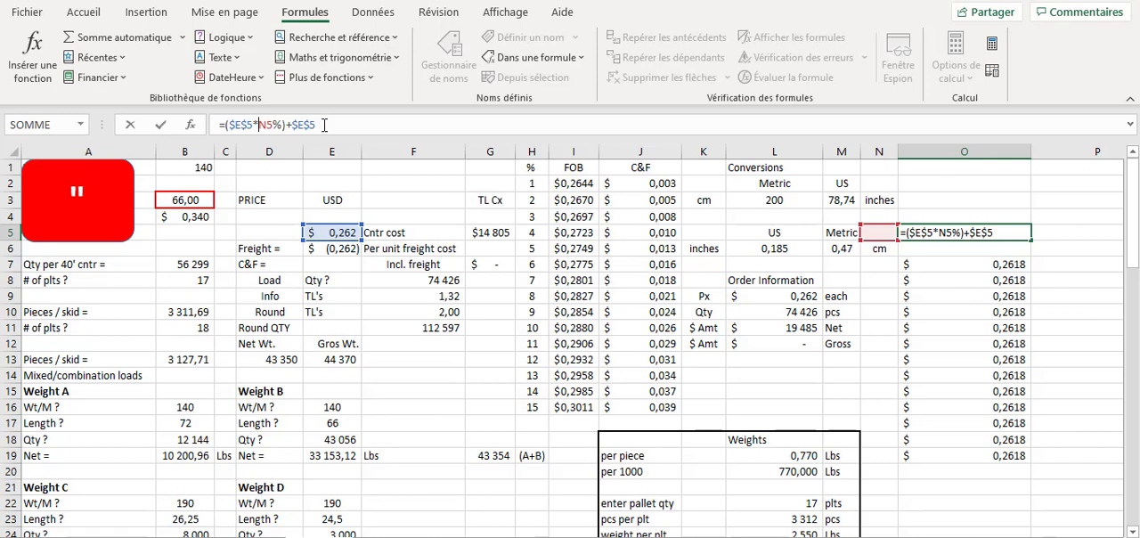
{"action": "left_click", "coordinate": [989, 233]}
{"action": "left_click_drag", "start_coordinate": [989, 233], "coordinate": [980, 456]}
{"action": "key", "text": "Delete"}
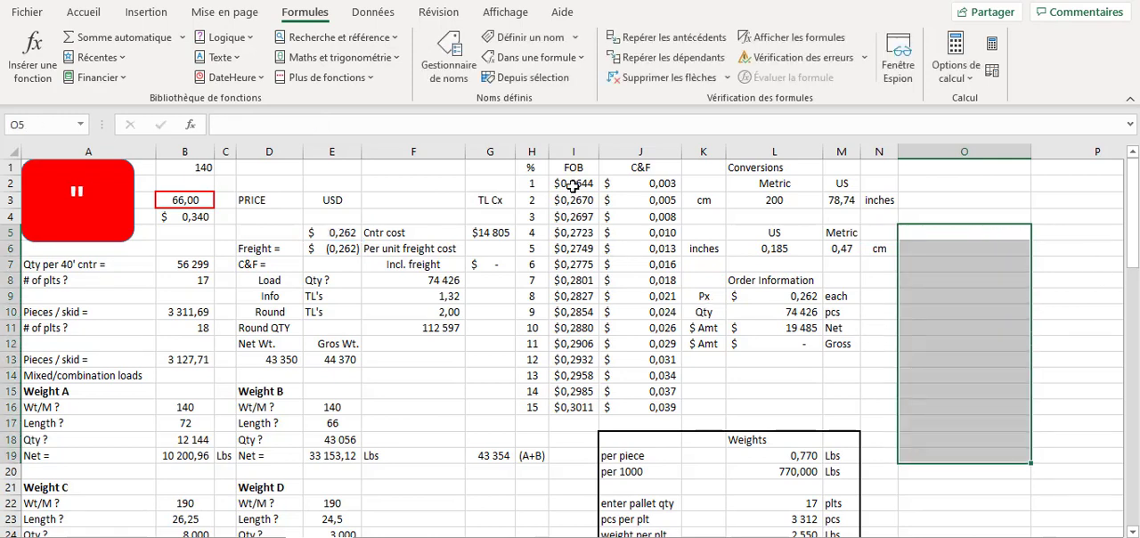
- Copy the FOB prices in I2:I16 to O8:O22 as values only
{"action": "left_click_drag", "start_coordinate": [573, 185], "coordinate": [573, 400]}
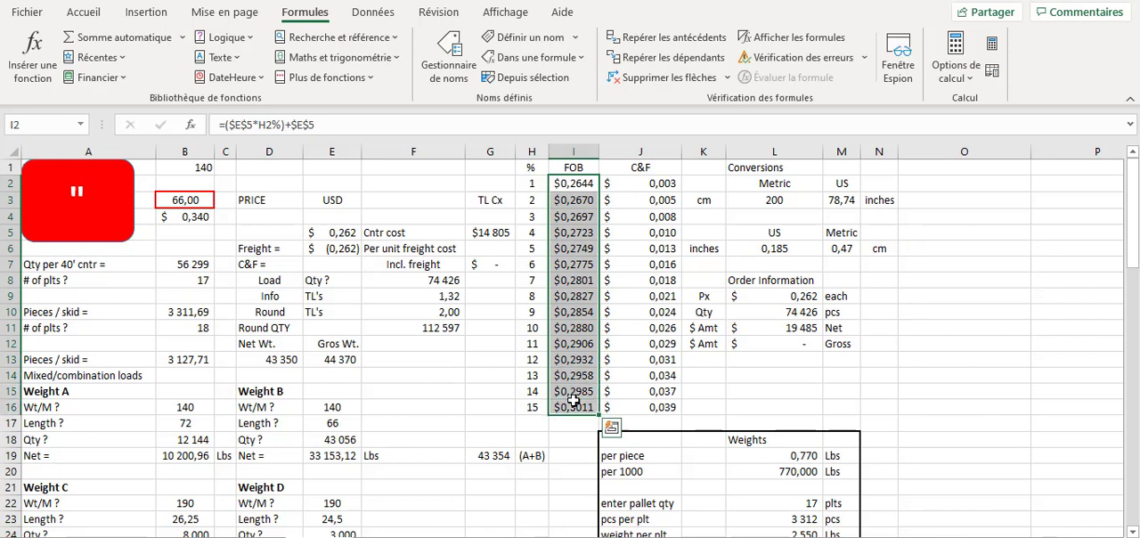
{"action": "left_click", "coordinate": [578, 184]}
{"action": "left_click", "coordinate": [579, 245]}
{"action": "left_click", "coordinate": [577, 193]}
{"action": "left_click_drag", "start_coordinate": [579, 186], "coordinate": [578, 411]}
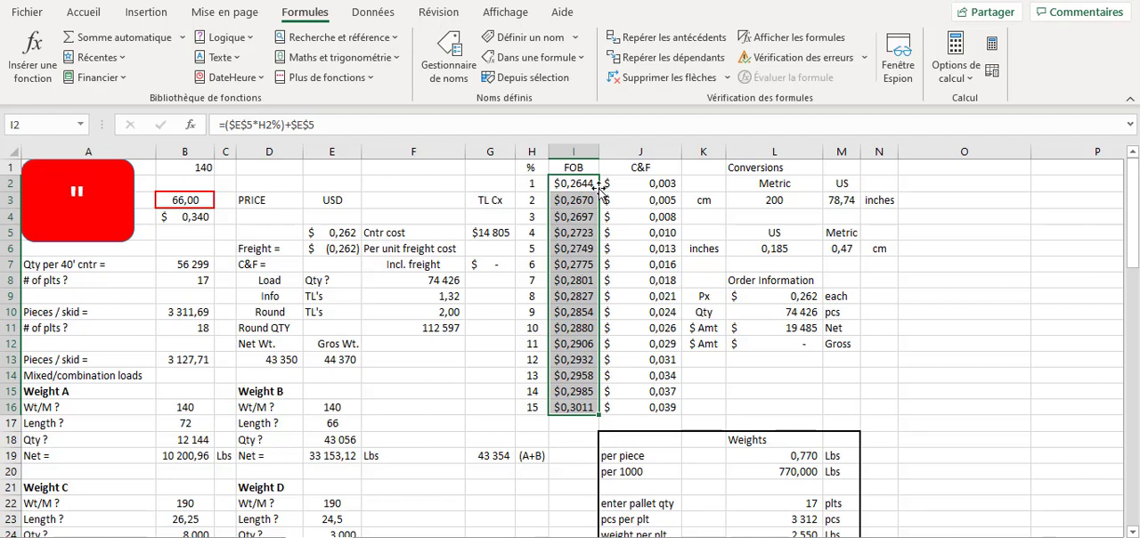
{"action": "left_click_drag", "start_coordinate": [602, 194], "coordinate": [1002, 282]}
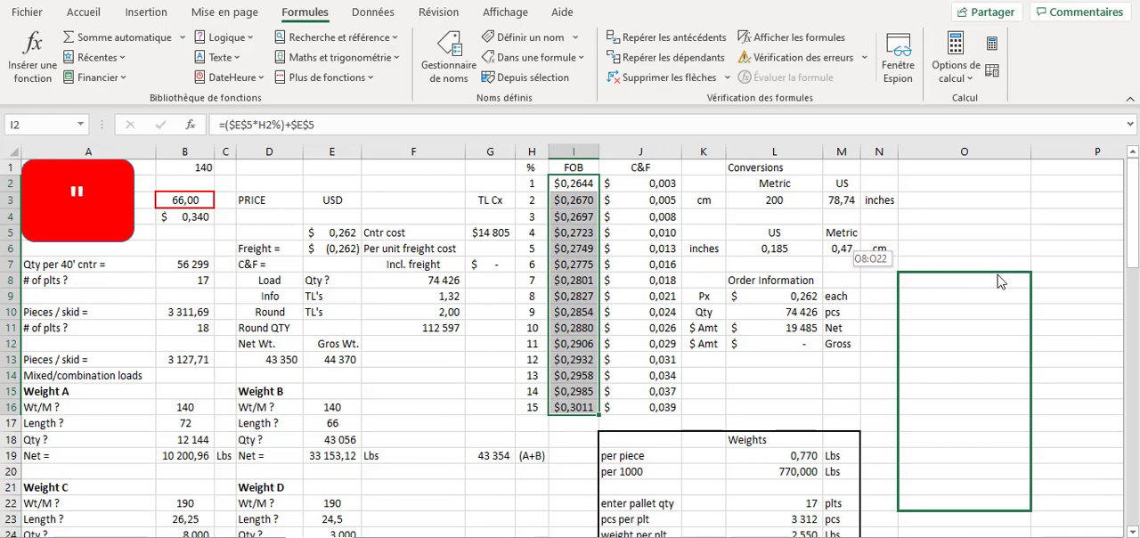
{"action": "left_click_drag", "start_coordinate": [1001, 282], "coordinate": [1001, 281]}
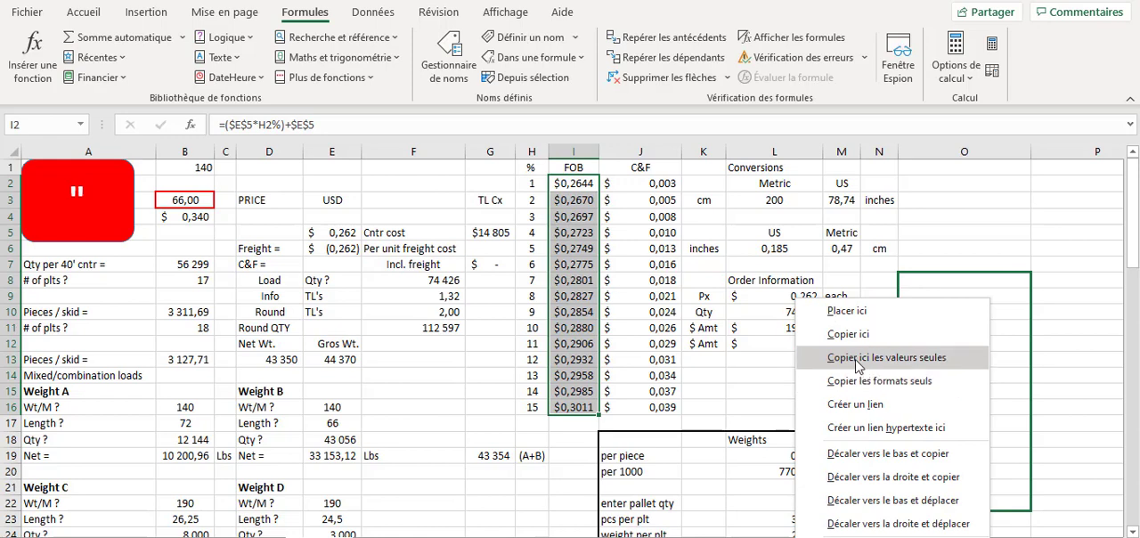
{"action": "key", "text": "Escape"}
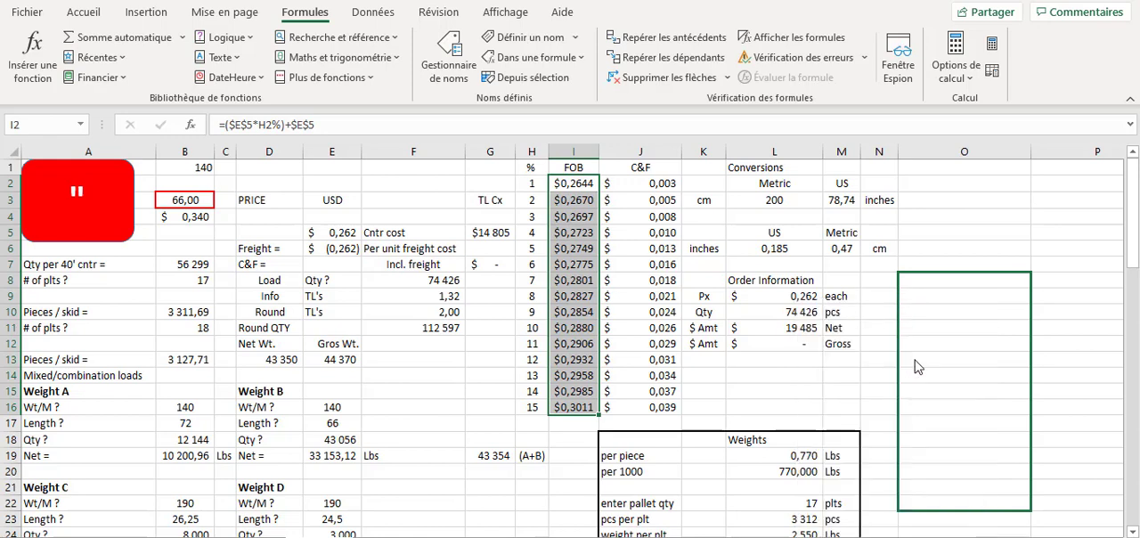
{"action": "left_click", "coordinate": [946, 392]}
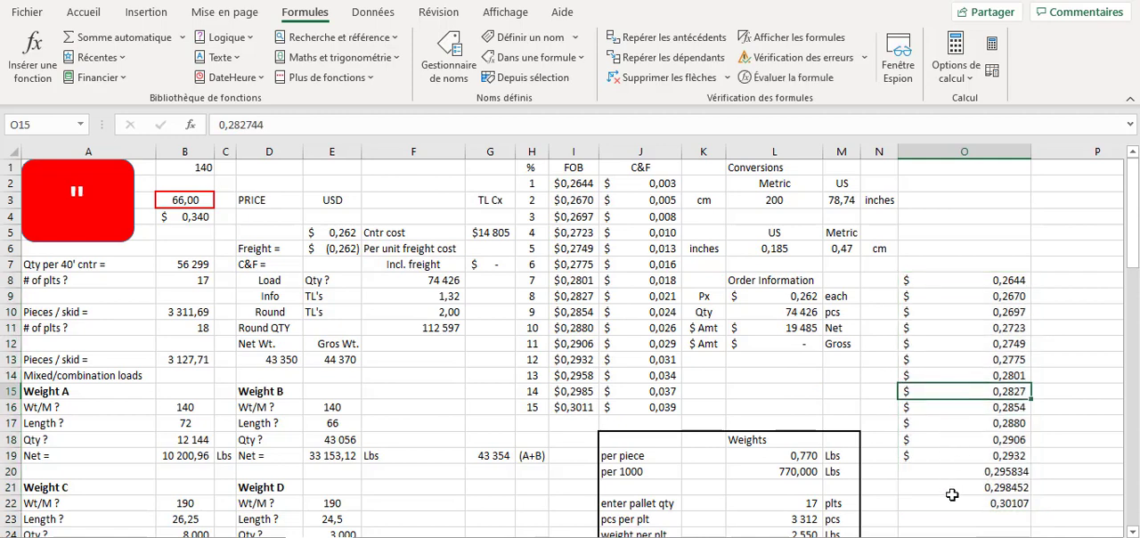
- Show the sheet's formulas and compare the pasted values in column O with the FOB formulas in column I
{"action": "key", "text": "ctrl+Up"}
{"action": "left_click", "coordinate": [969, 325]}
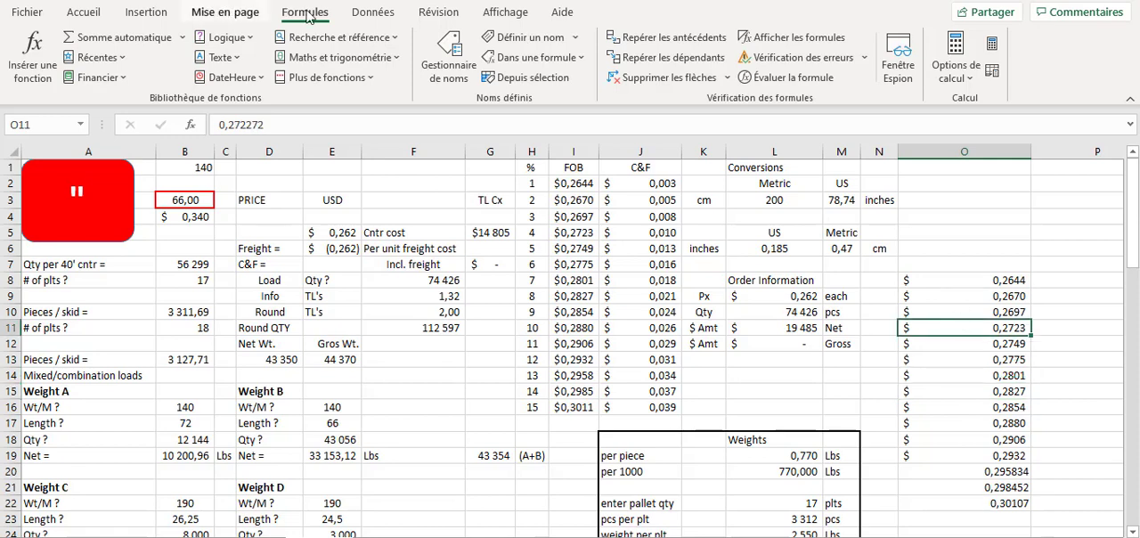
{"action": "left_click", "coordinate": [791, 38]}
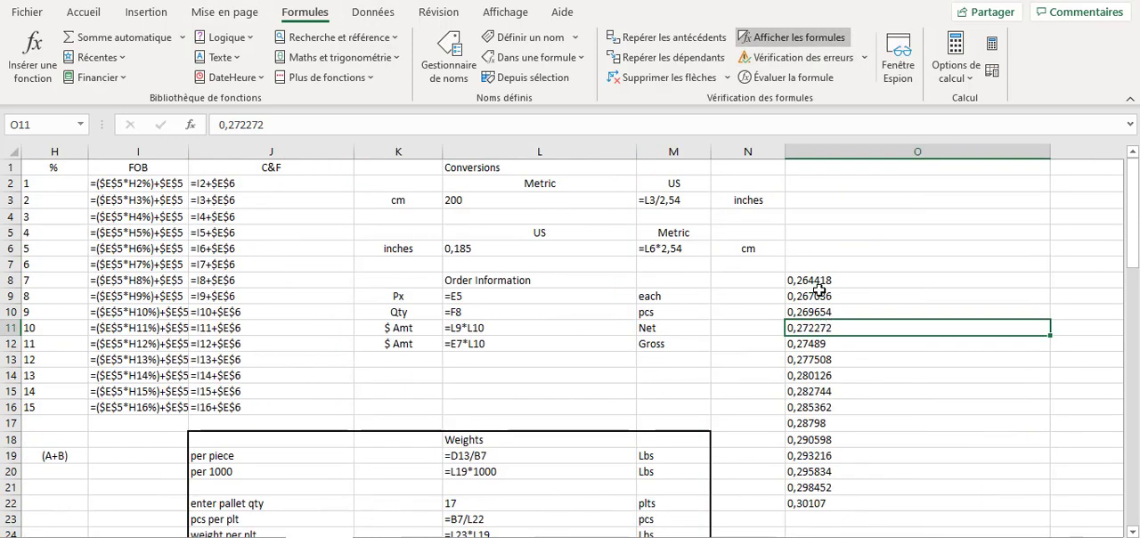
{"action": "left_click_drag", "start_coordinate": [821, 294], "coordinate": [819, 392]}
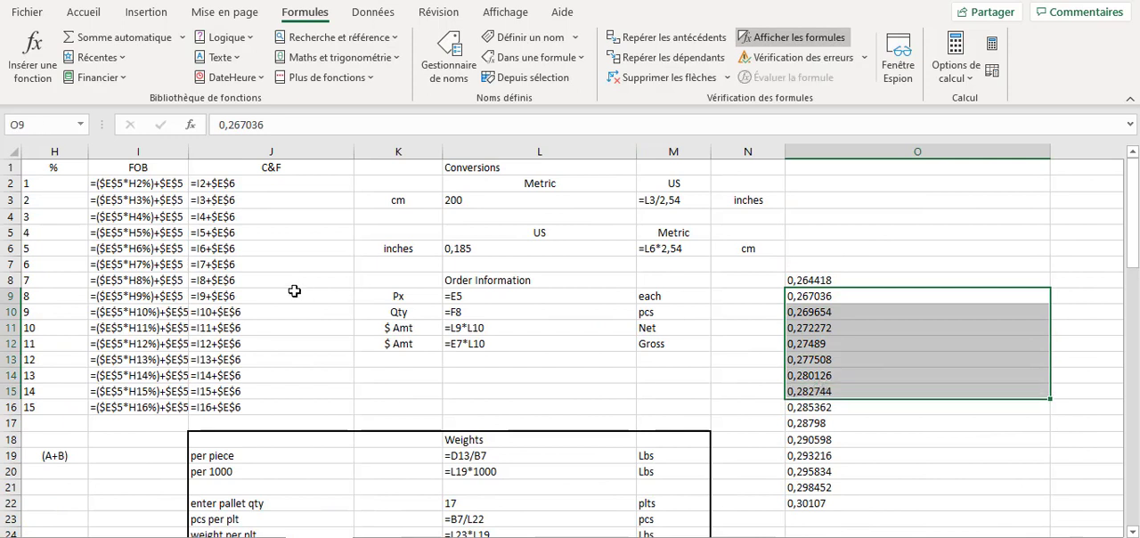
{"action": "left_click_drag", "start_coordinate": [138, 180], "coordinate": [141, 298]}
{"action": "left_click", "coordinate": [801, 317]}
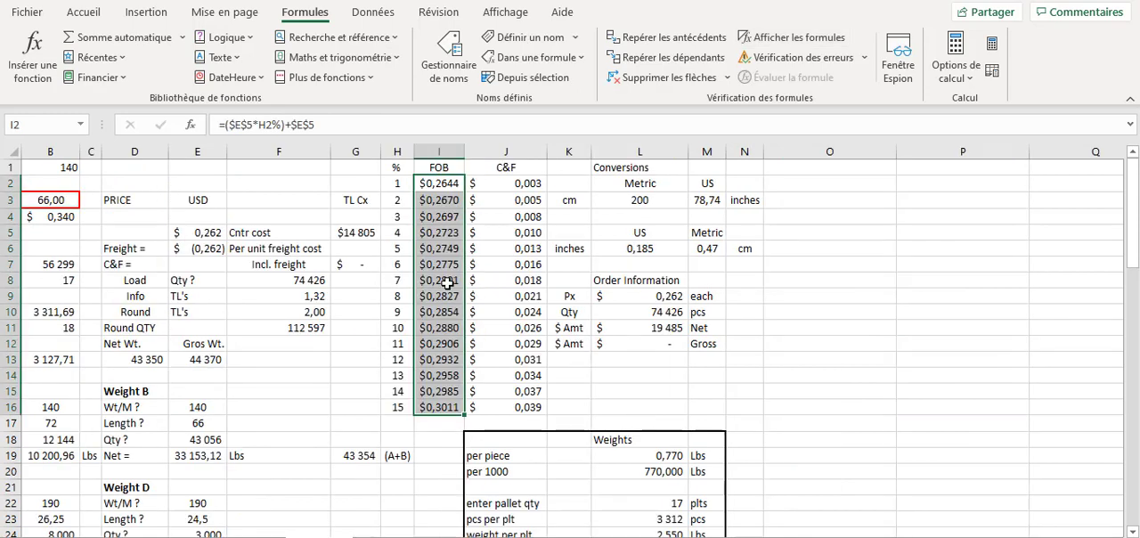
- Copy the FOB prices in I2:I16 to P6:P20 as values only
{"action": "left_click", "coordinate": [83, 13]}
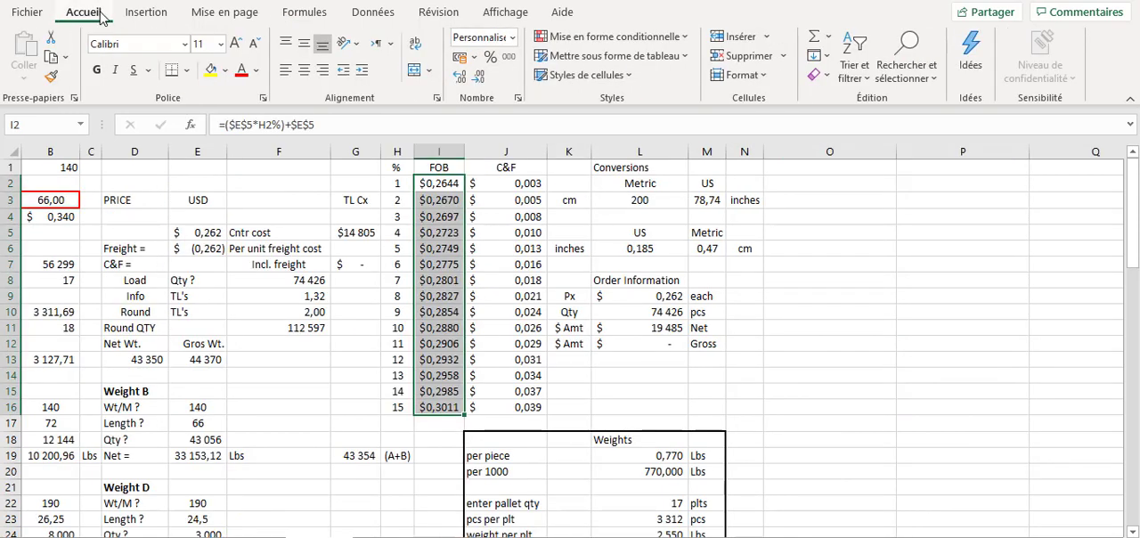
{"action": "left_click", "coordinate": [52, 57]}
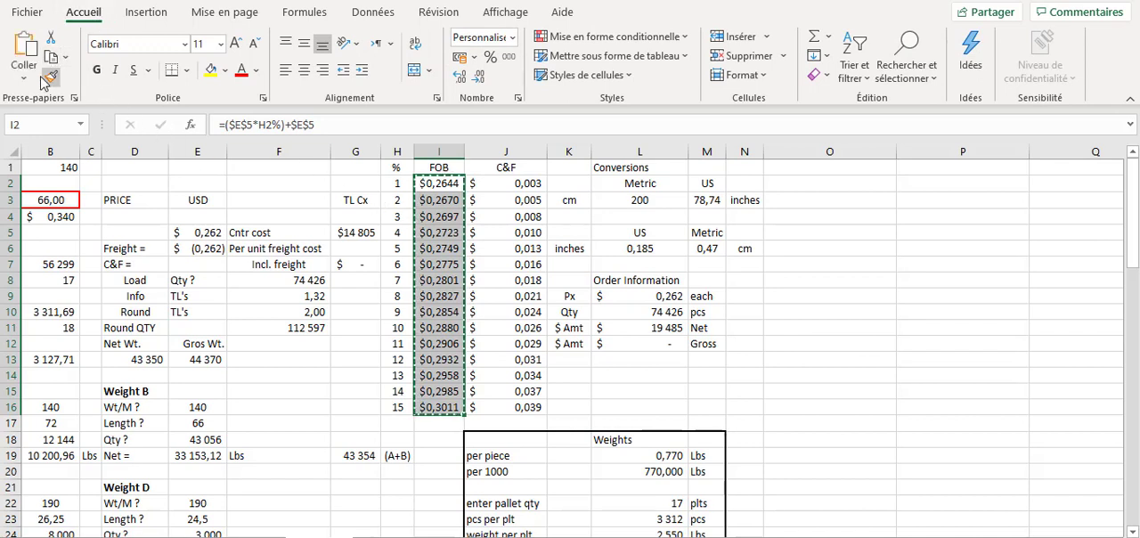
{"action": "left_click", "coordinate": [931, 250]}
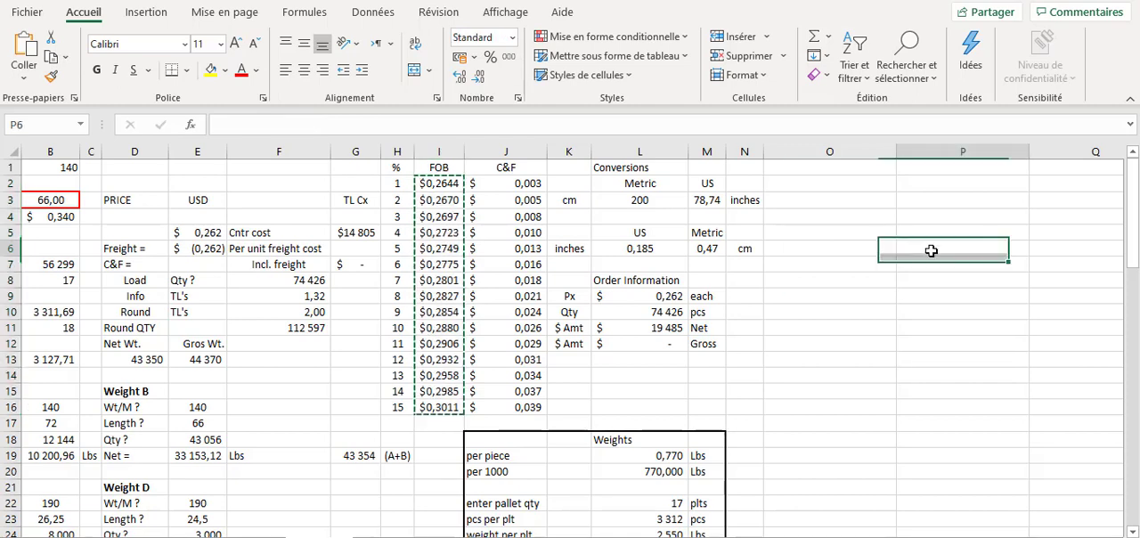
{"action": "left_click", "coordinate": [24, 74]}
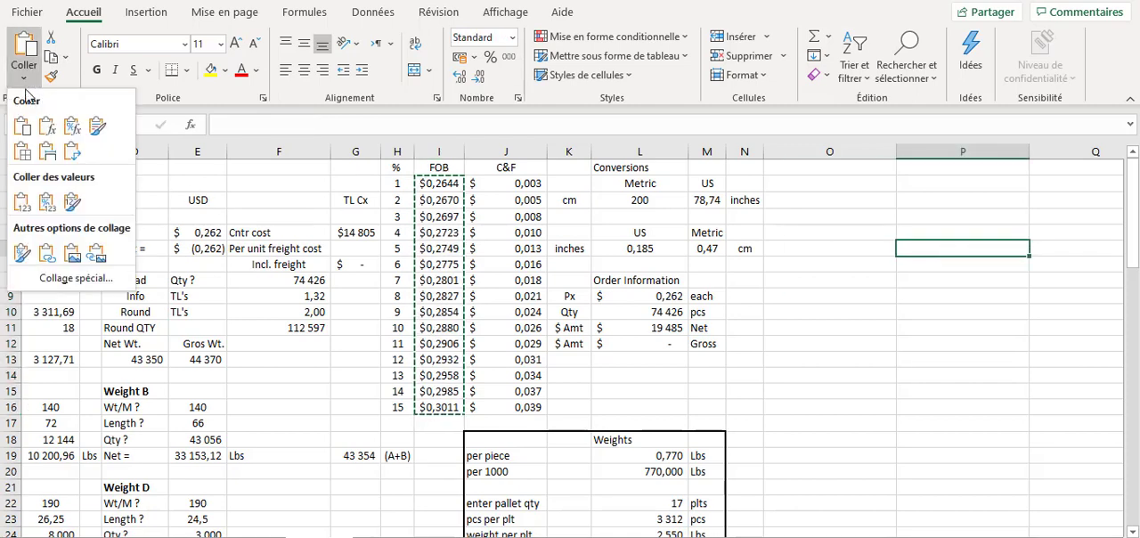
{"action": "left_click", "coordinate": [22, 205]}
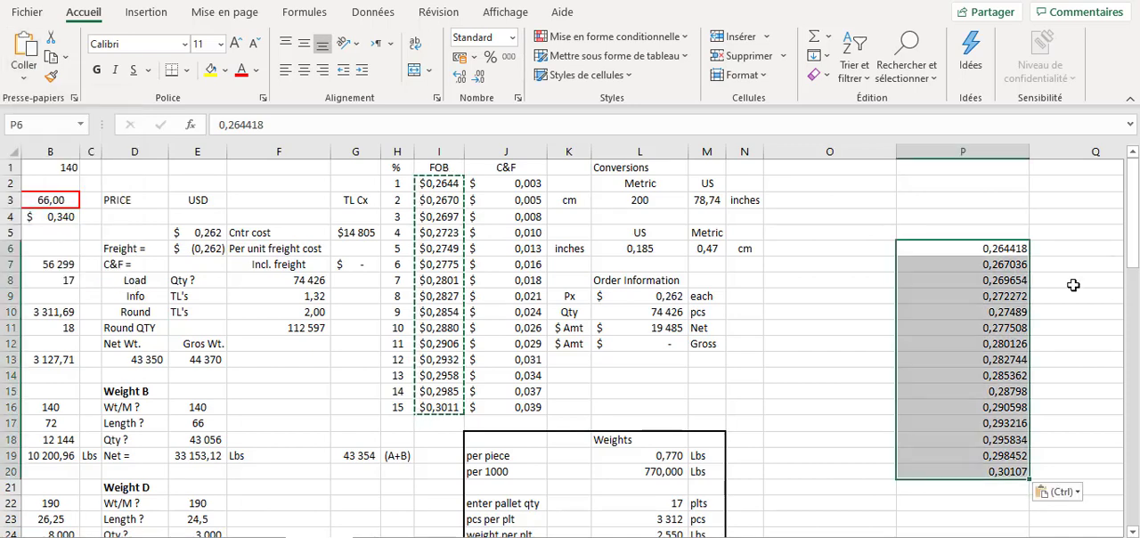
- Inspect the pasted values in column P, cancel the copy mode and undo the paste
{"action": "left_click", "coordinate": [983, 285]}
{"action": "left_click", "coordinate": [996, 407]}
{"action": "key", "text": "Escape"}
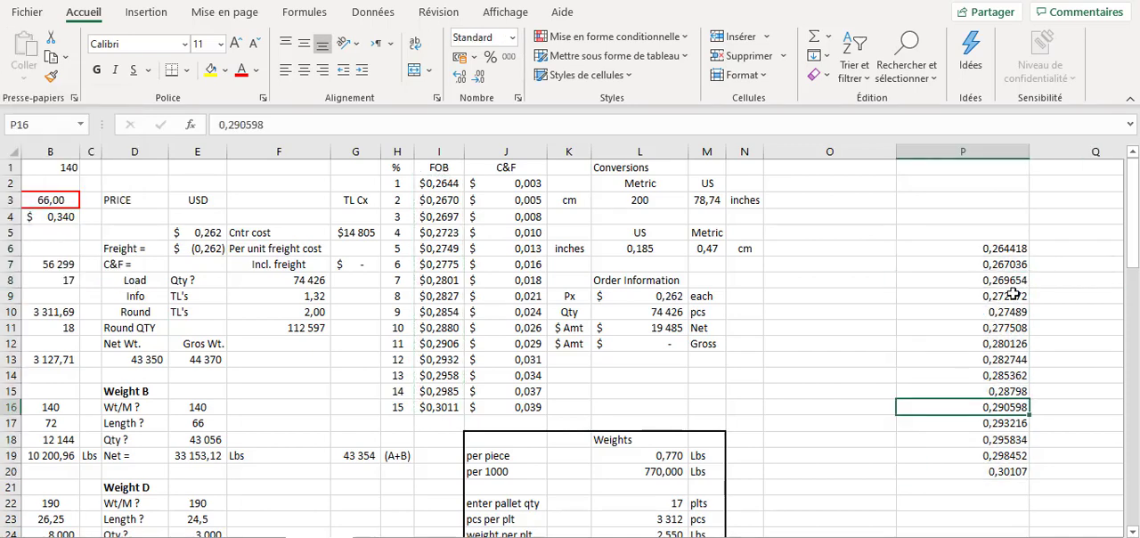
{"action": "key", "text": "ctrl+z"}
{"action": "left_click", "coordinate": [814, 357]}
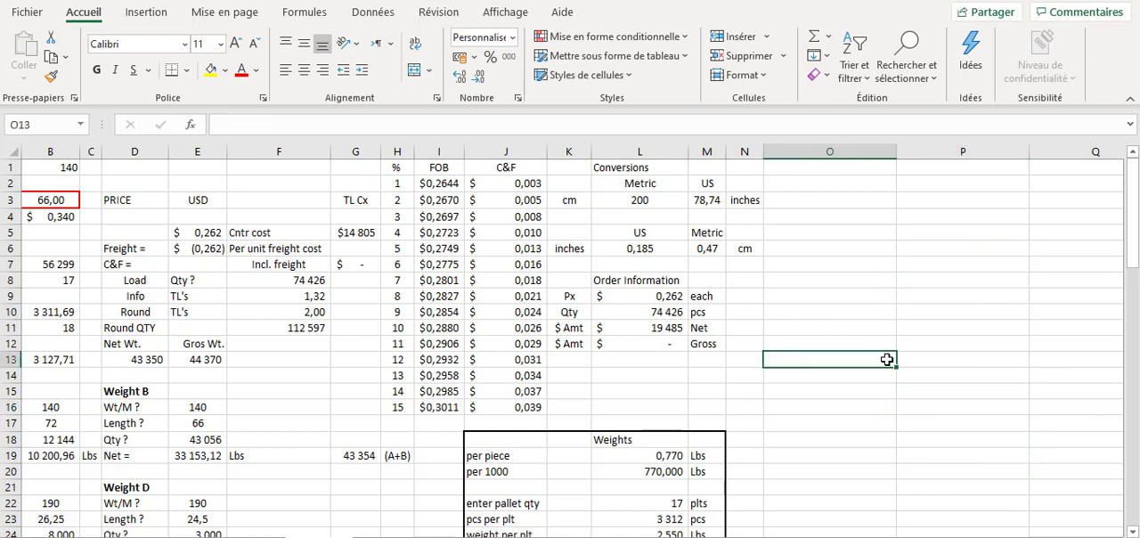
- Inspect the formulas behind individual FOB prices in column I, including I9
{"action": "left_click", "coordinate": [827, 314]}
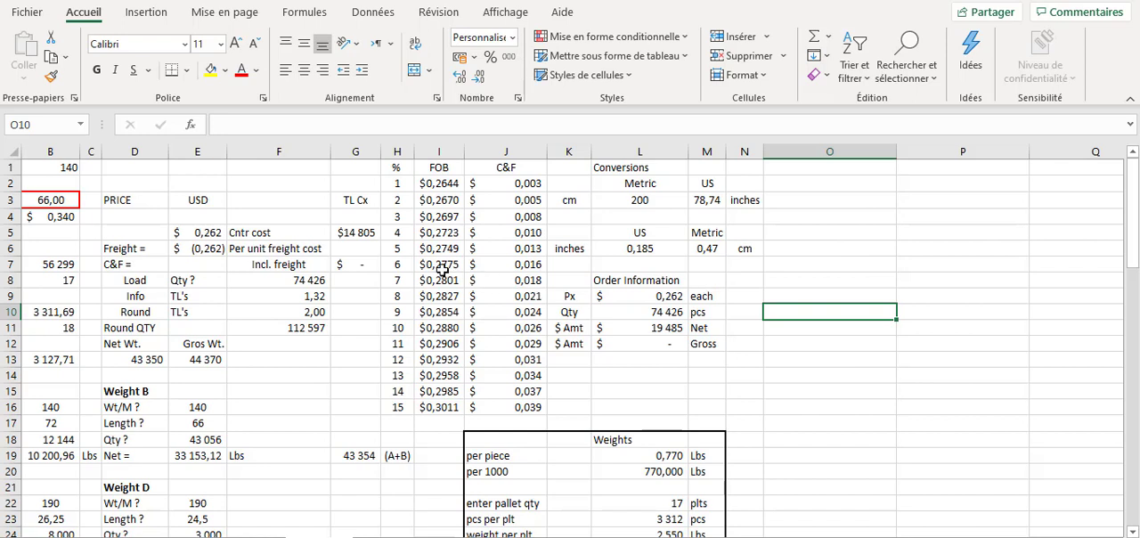
{"action": "left_click", "coordinate": [440, 243]}
{"action": "left_click", "coordinate": [439, 297]}
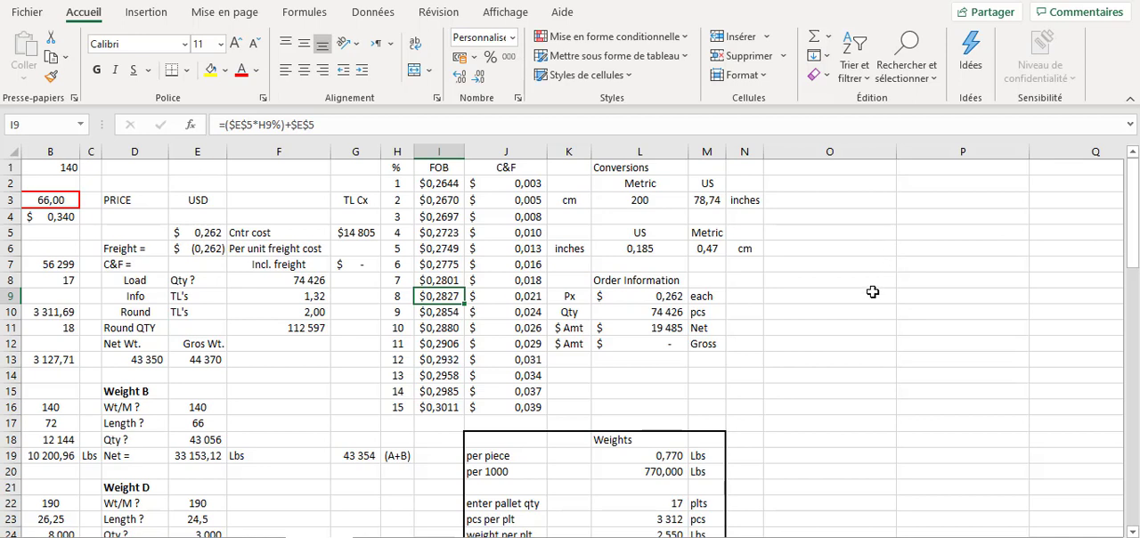
- Select all cells containing formulas on the sheet and fill them with the standard red color
{"action": "left_click", "coordinate": [290, 182]}
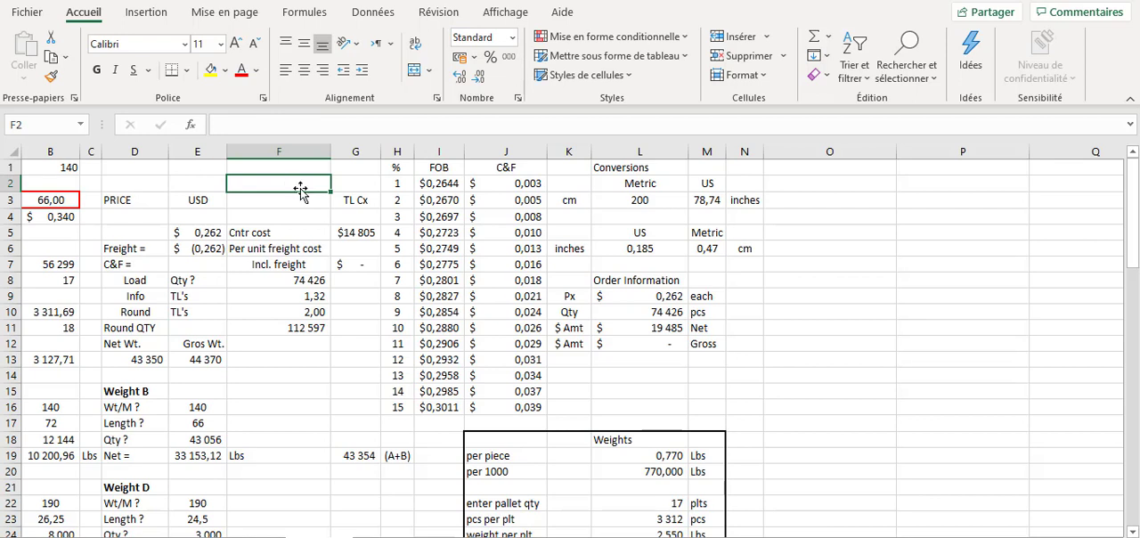
{"action": "left_click", "coordinate": [935, 86]}
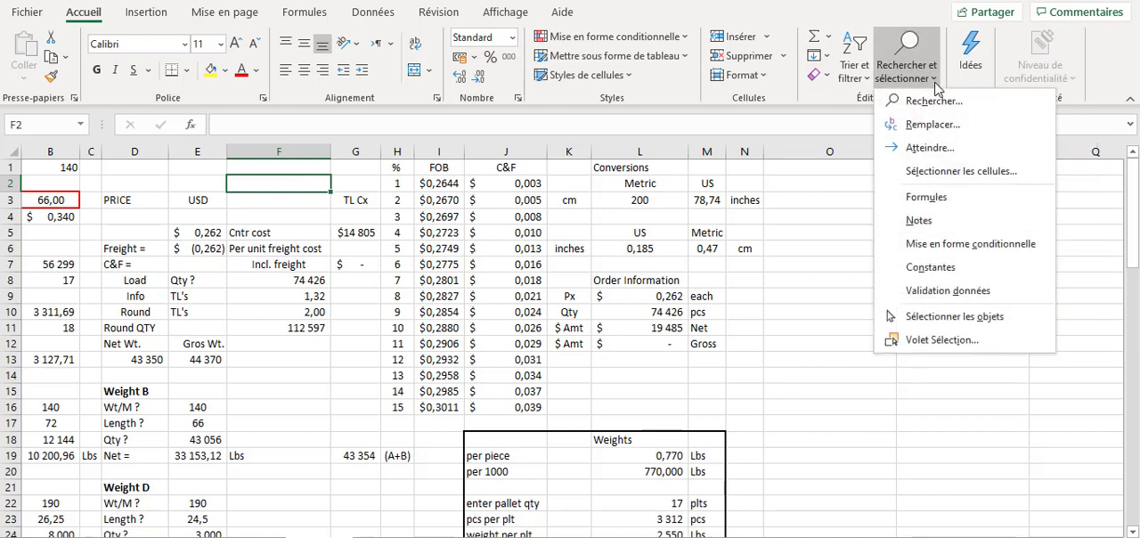
{"action": "left_click", "coordinate": [946, 203]}
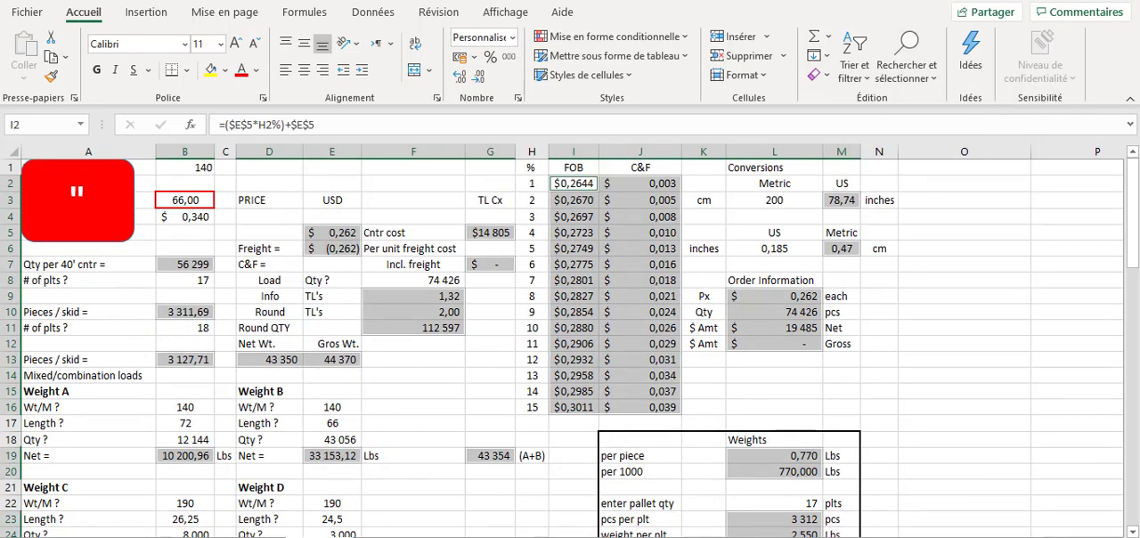
{"action": "mouse_move", "coordinate": [790, 537]}
{"action": "left_mouse_down"}
{"action": "mouse_move", "coordinate": [850, 537]}
{"action": "mouse_move", "coordinate": [789, 537]}
{"action": "left_mouse_up"}
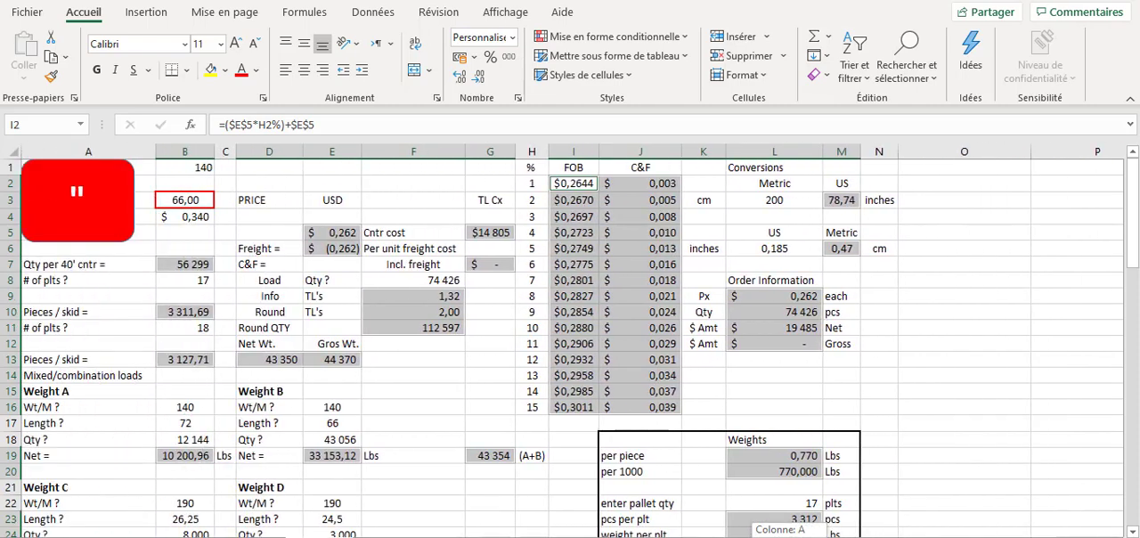
{"action": "left_click", "coordinate": [225, 70]}
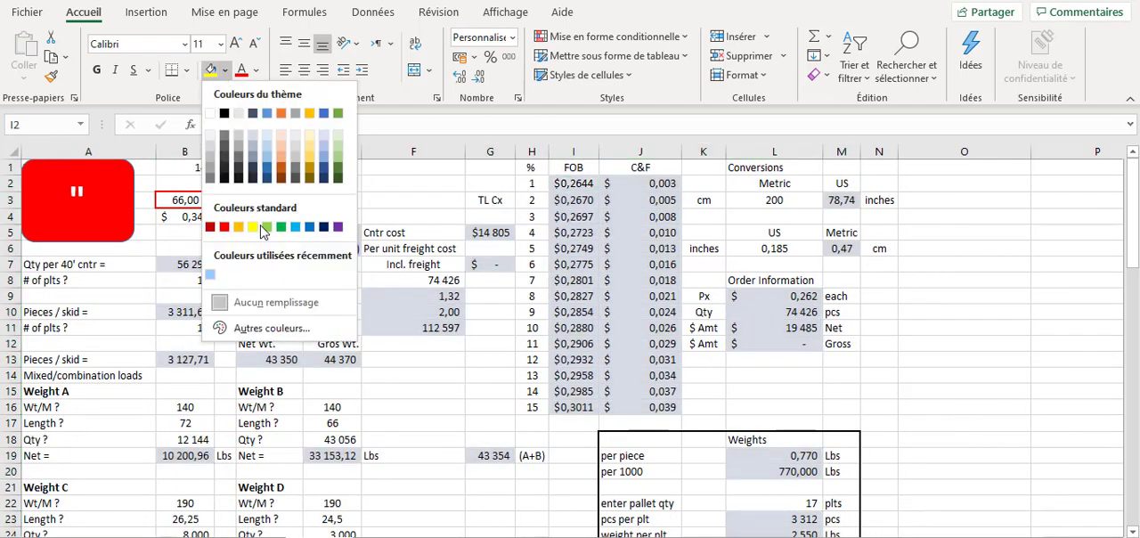
{"action": "left_click", "coordinate": [224, 229]}
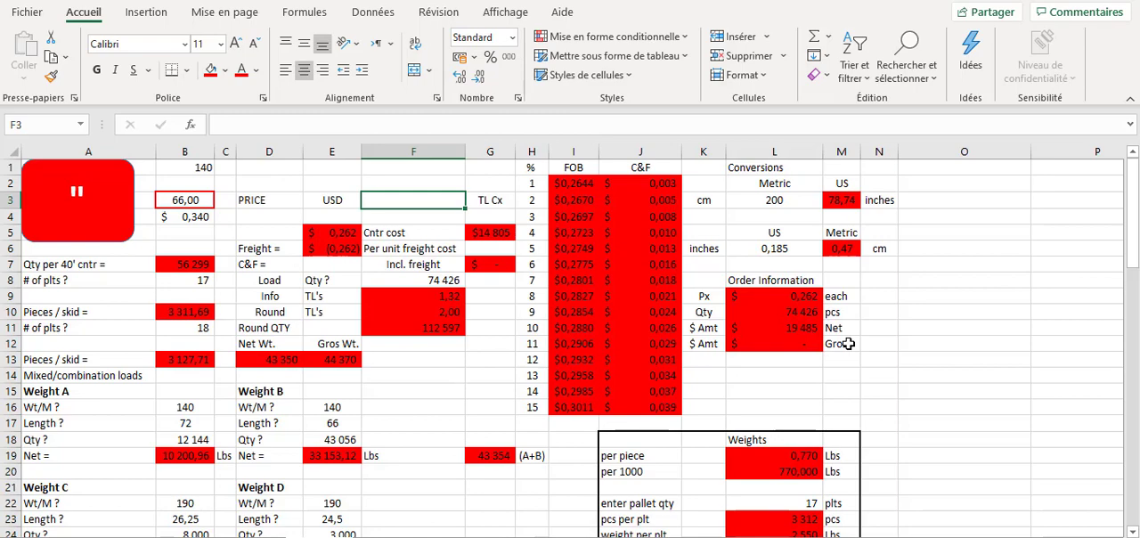